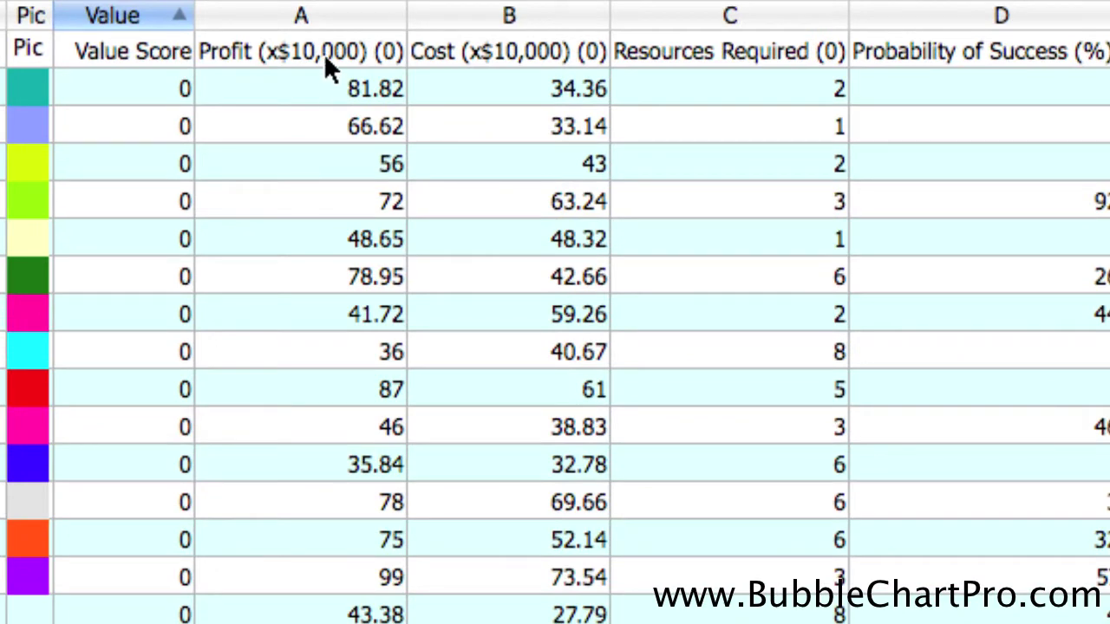
Weight the Profit column 8000, then compare calculated scores with actual values, Pegasus leading at 100.
double_click(325, 52)
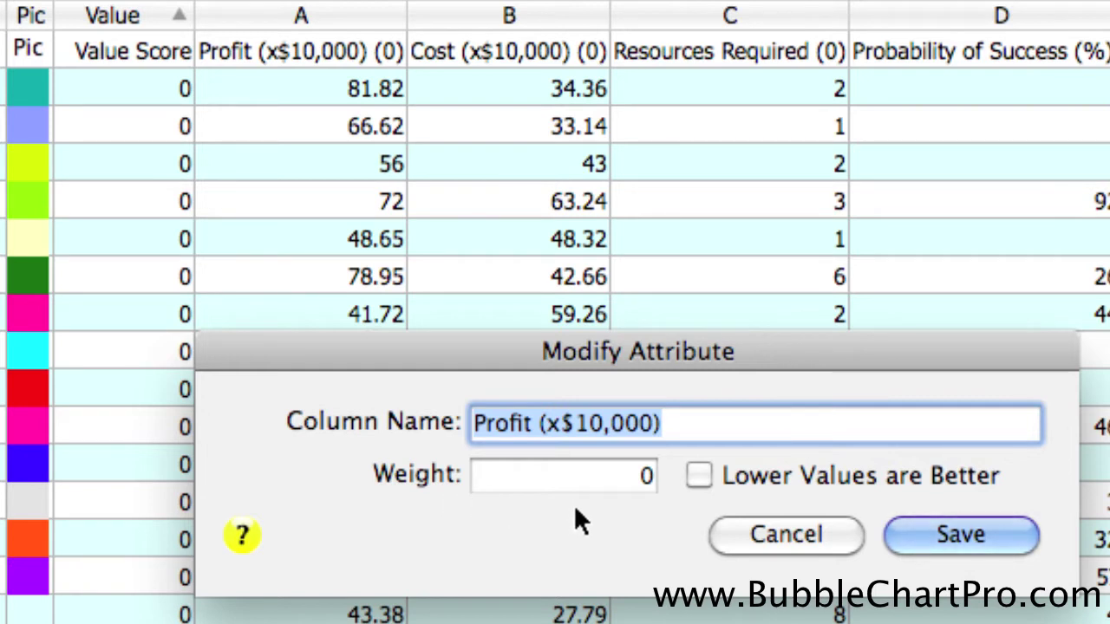
key("Tab")
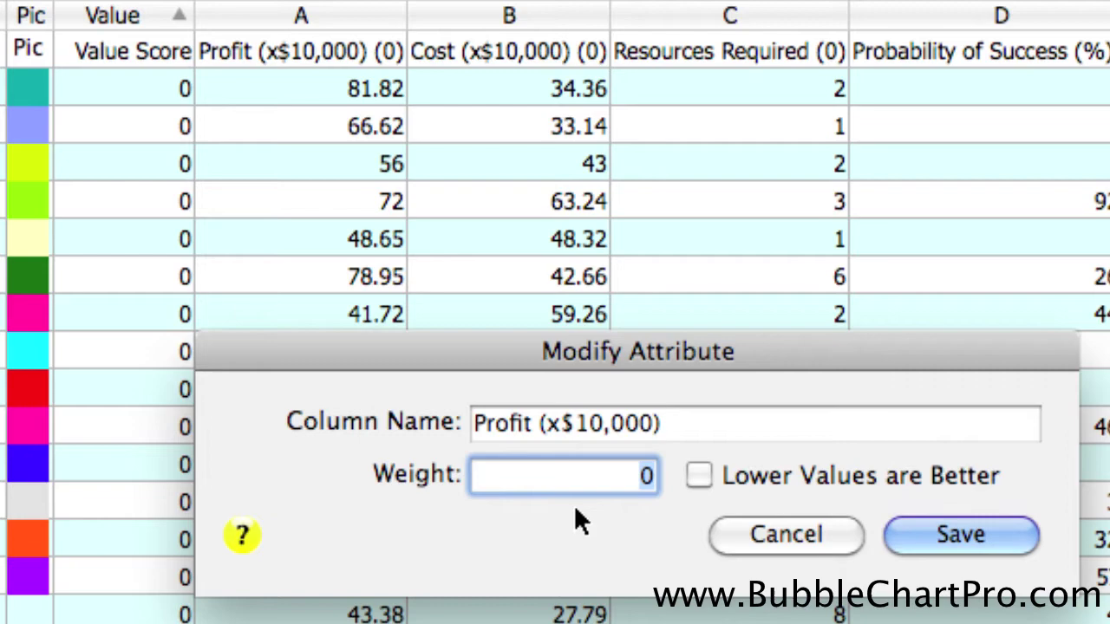
type("8000")
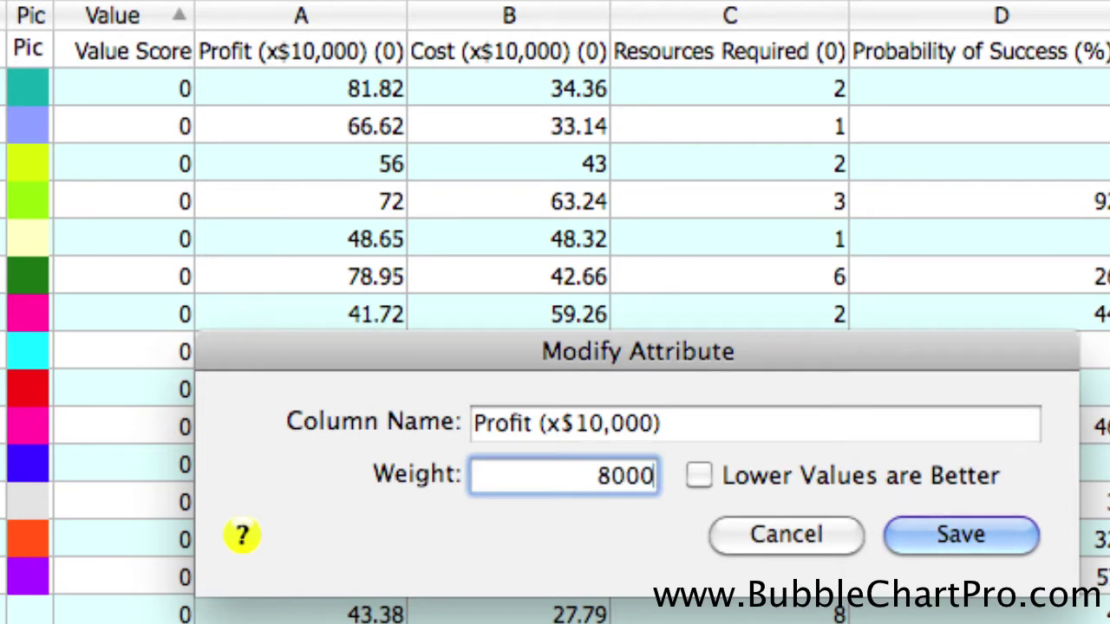
left_click(972, 529)
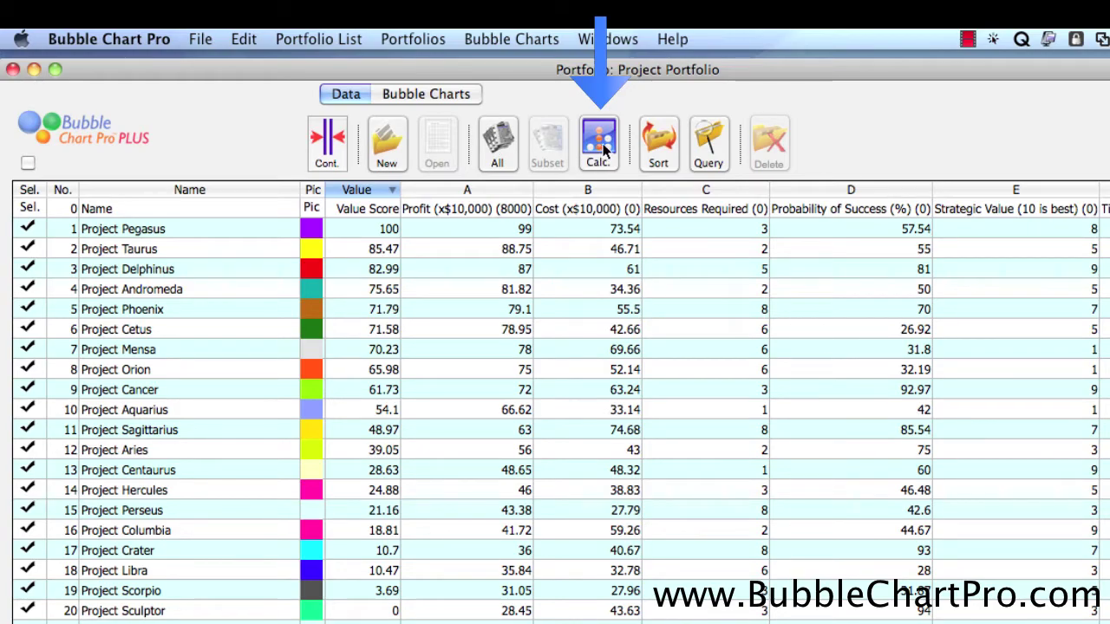
left_click(600, 145)
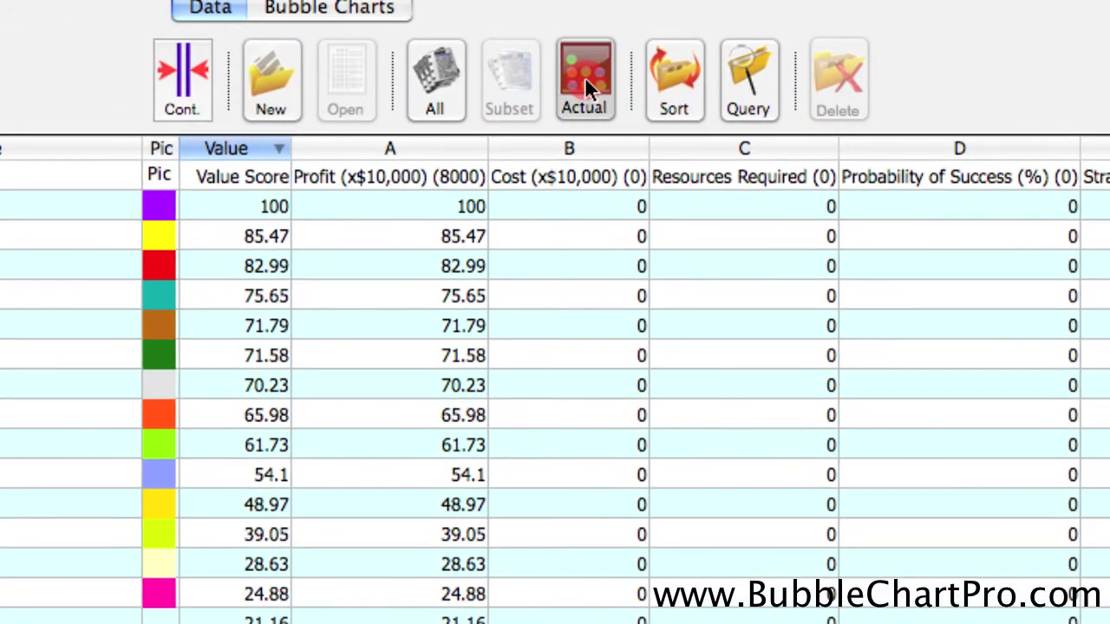
left_click(584, 80)
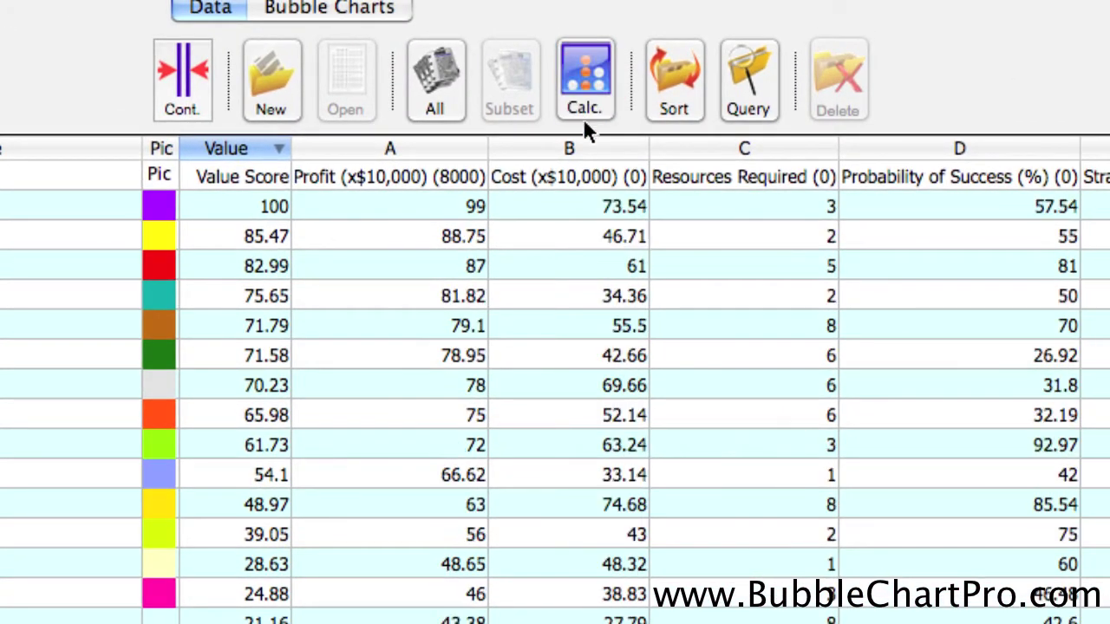
Weight Cost 6000 with lower values better, then compare calculated and actual values.
double_click(588, 171)
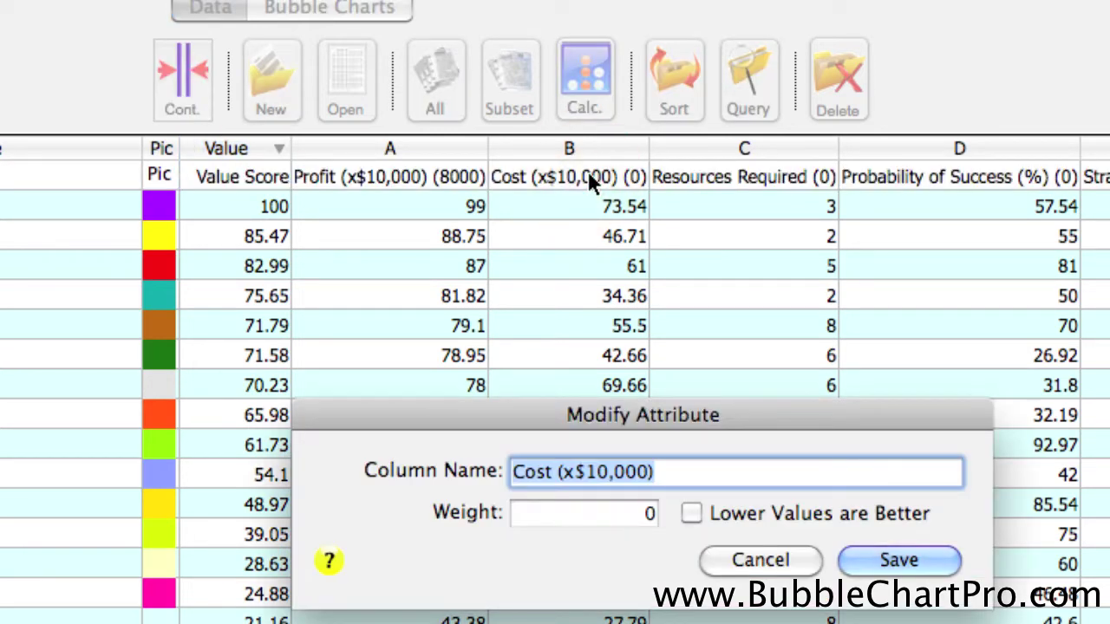
key("Tab")
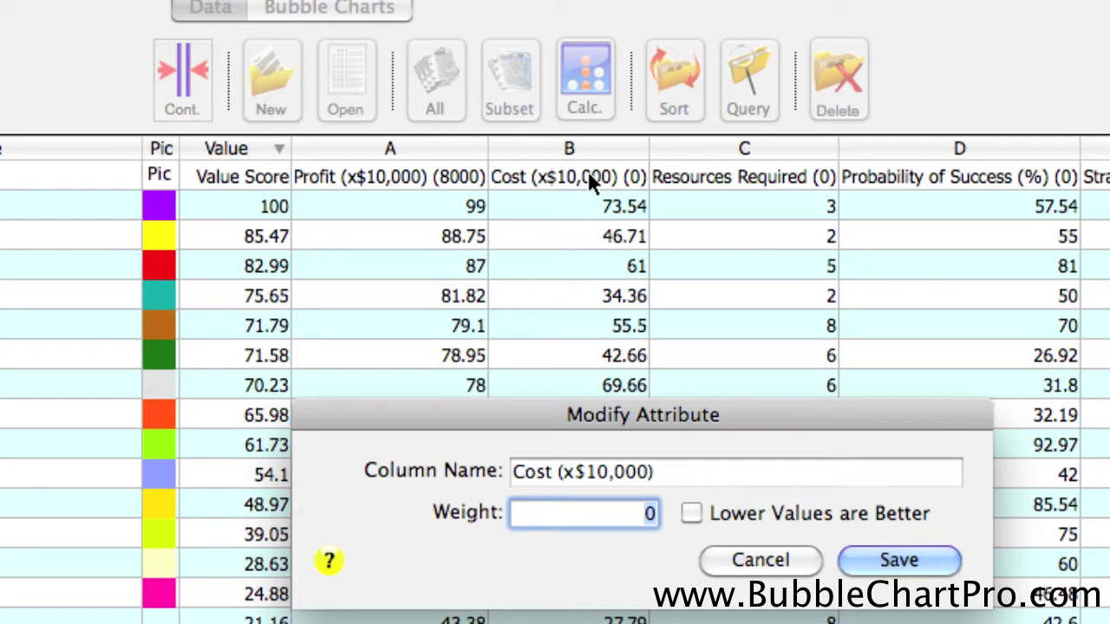
type("6000")
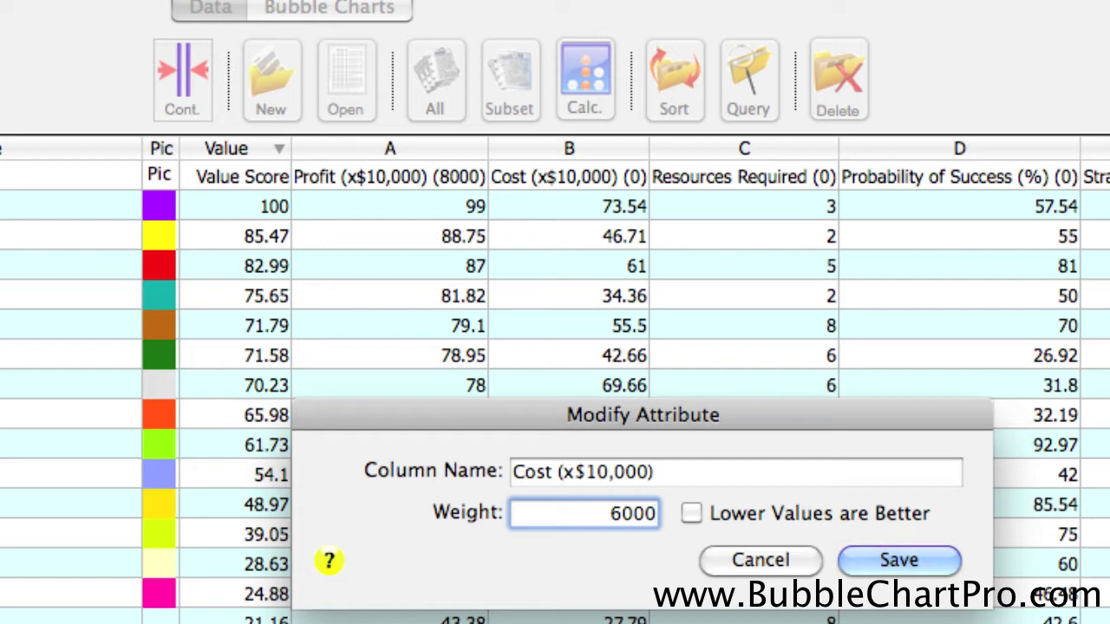
left_click(691, 513)
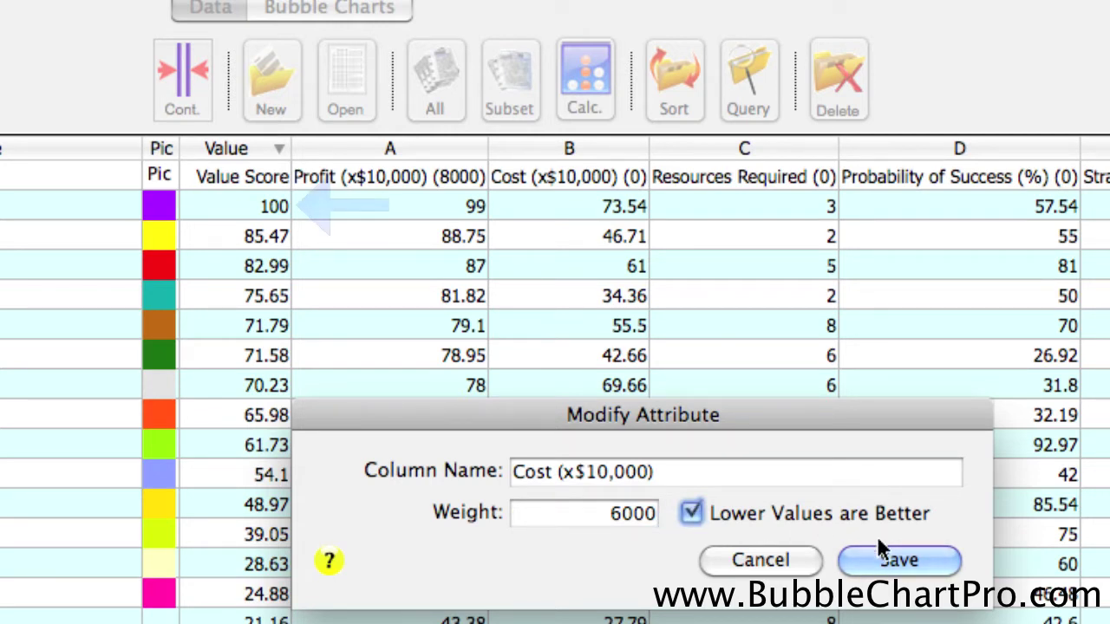
left_click(898, 561)
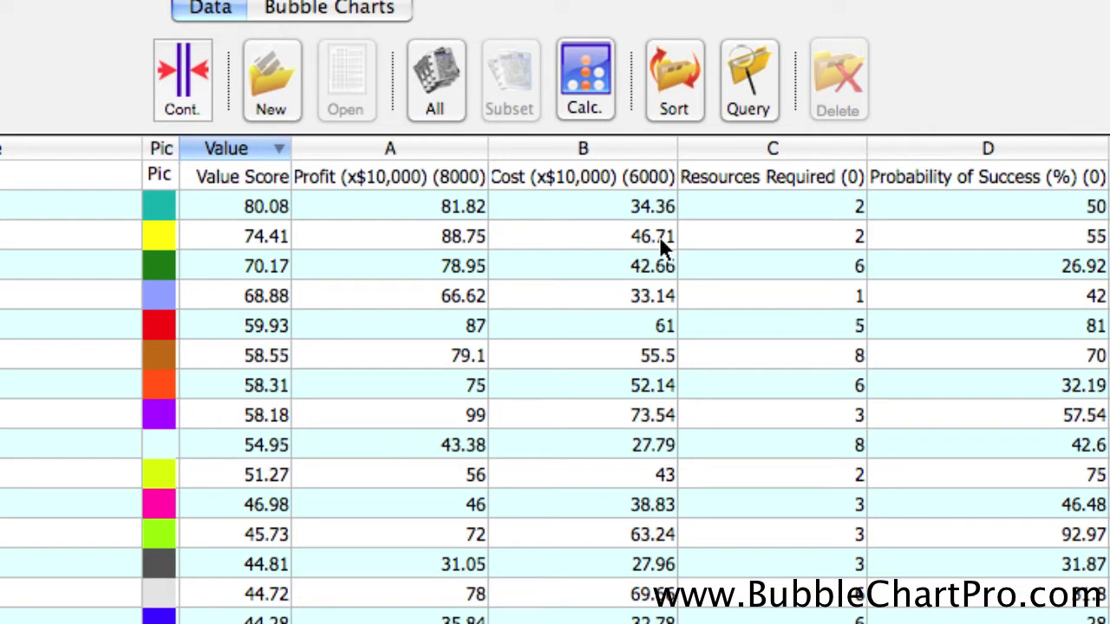
left_click(586, 83)
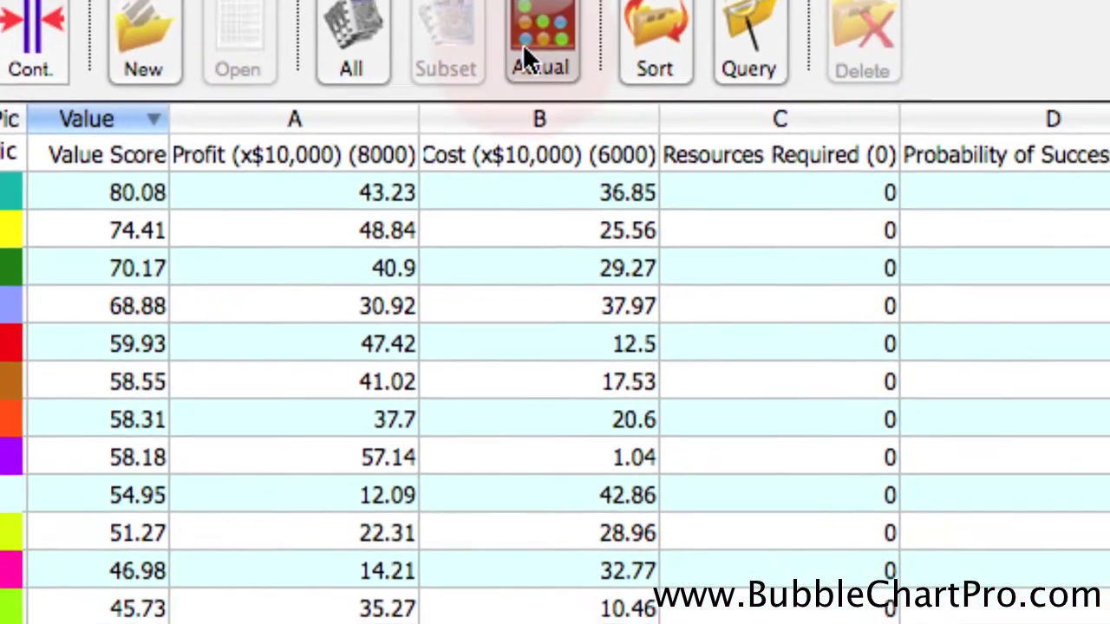
left_click(681, 86)
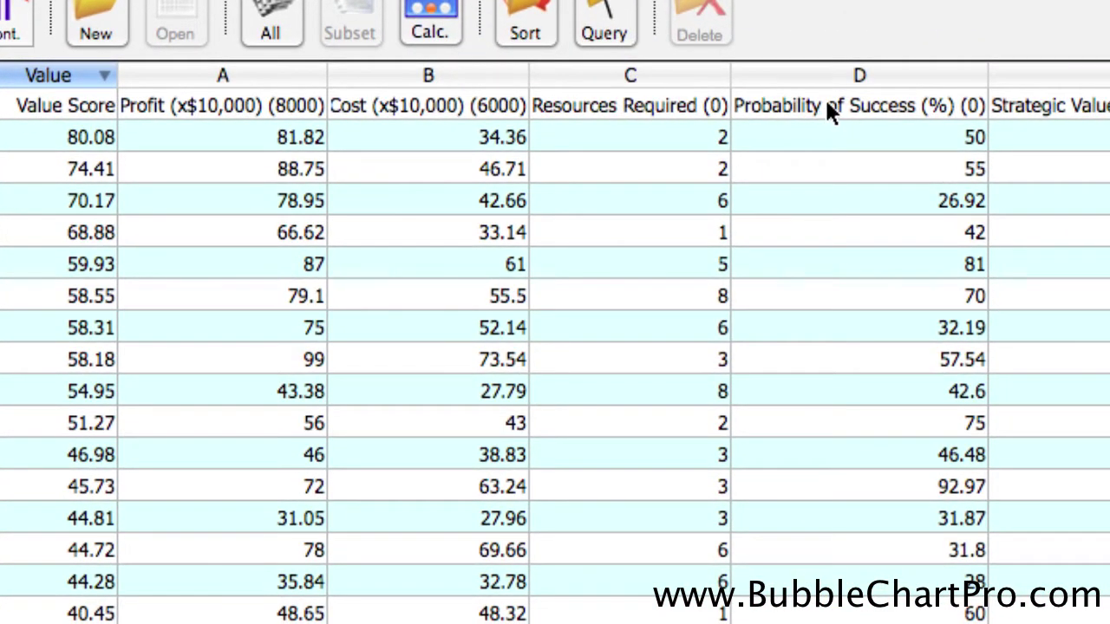
Give the Probability of Success column a weight of 5000.
double_click(827, 105)
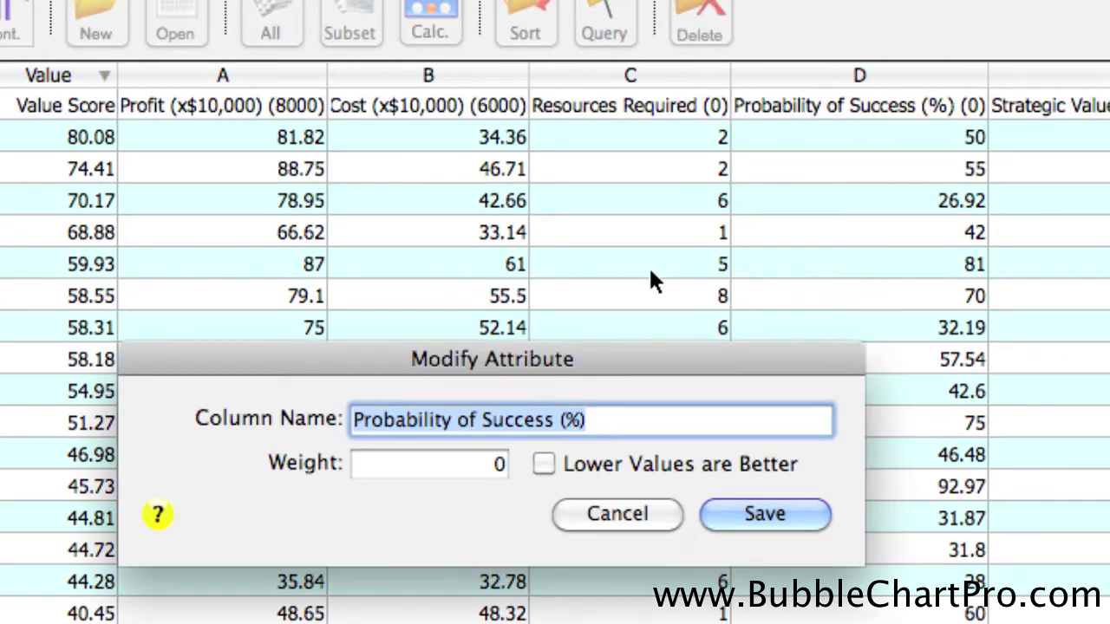
left_click(451, 465)
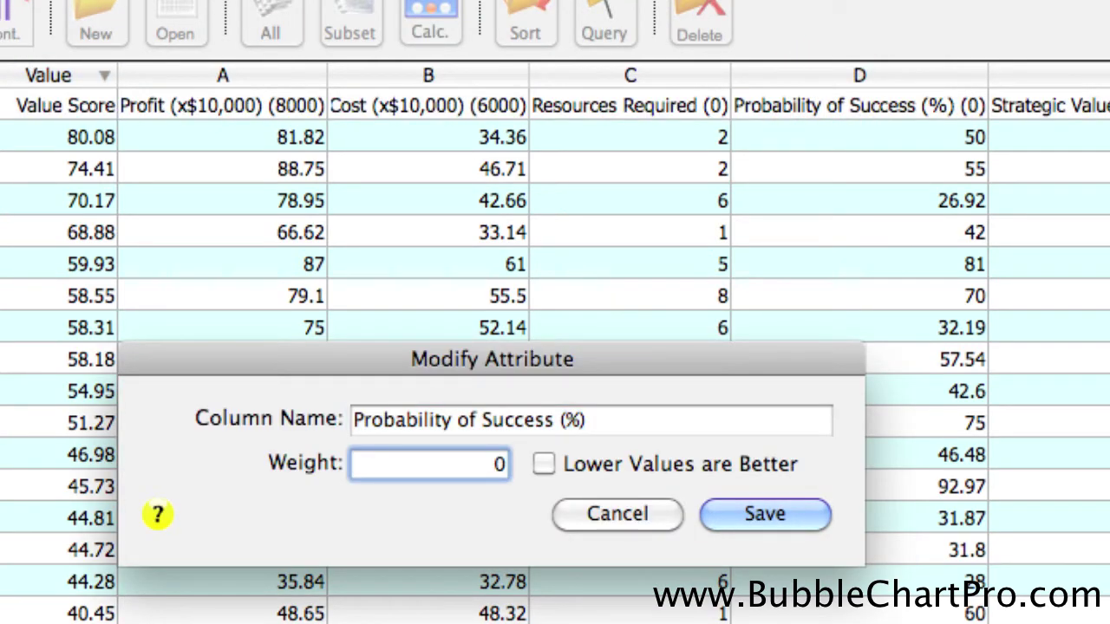
type("5000")
left_click(772, 515)
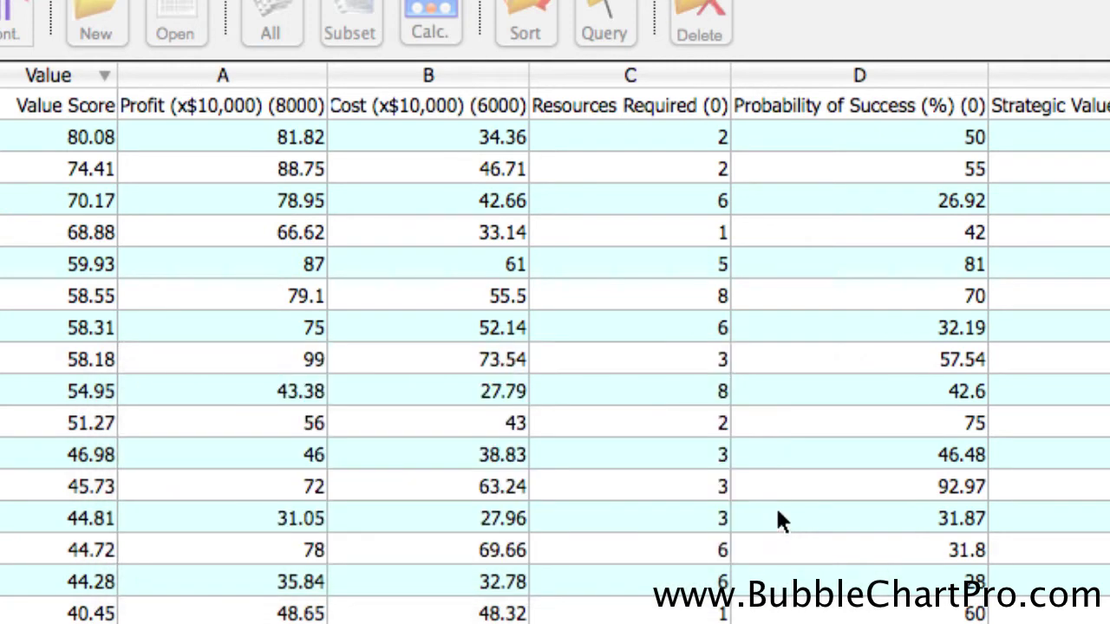
Give the Strategic Value column a weight of 4000, putting Delphinus on top at 71.39.
double_click(1100, 111)
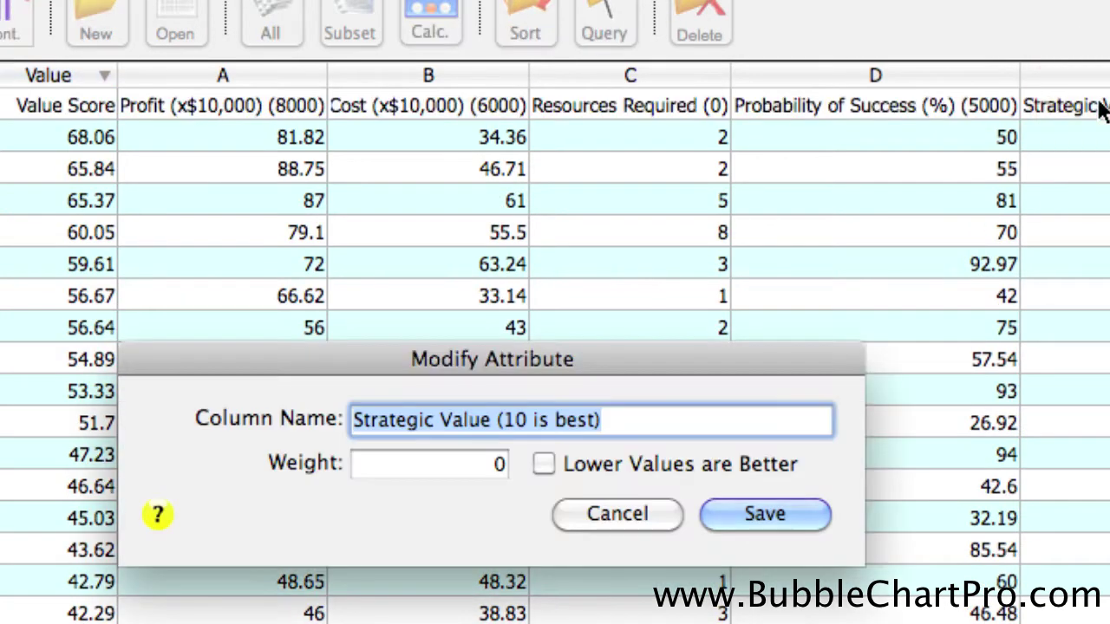
key("Tab")
type("4000")
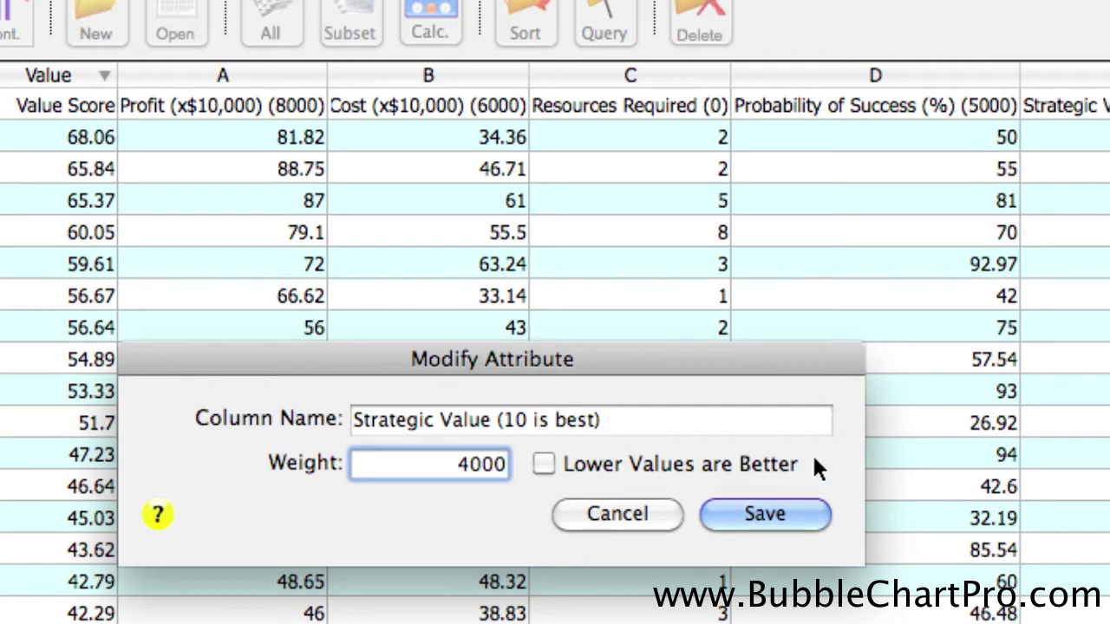
left_click(804, 516)
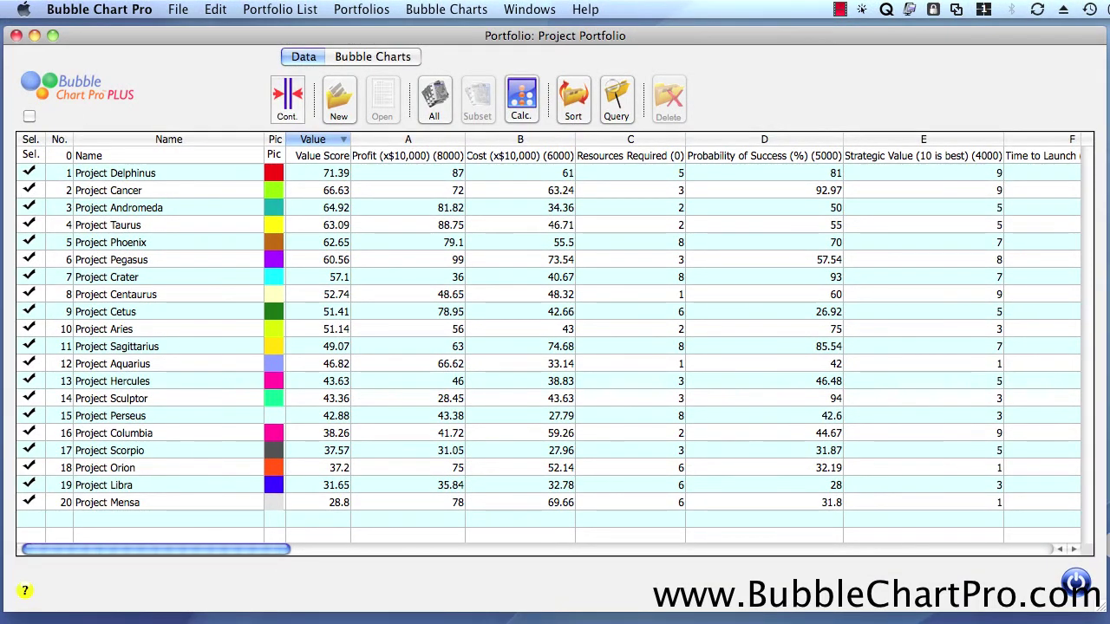
Apply the diagonal stripe pattern to projects Perseus through Mensa, then list all 20 projects.
left_click(164, 417)
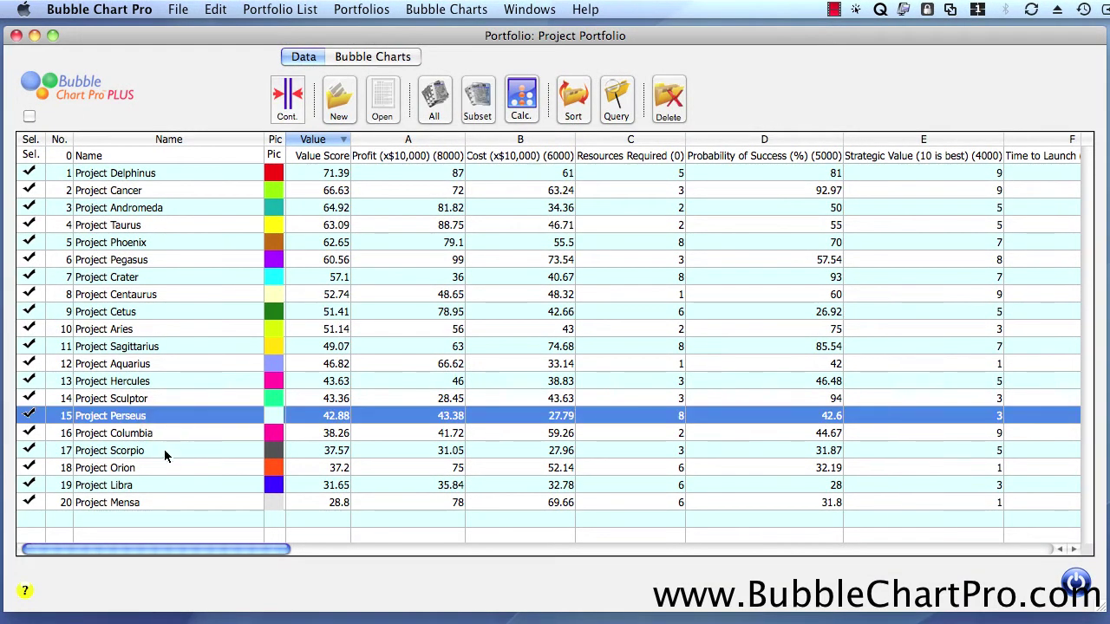
left_click(163, 501, "shift")
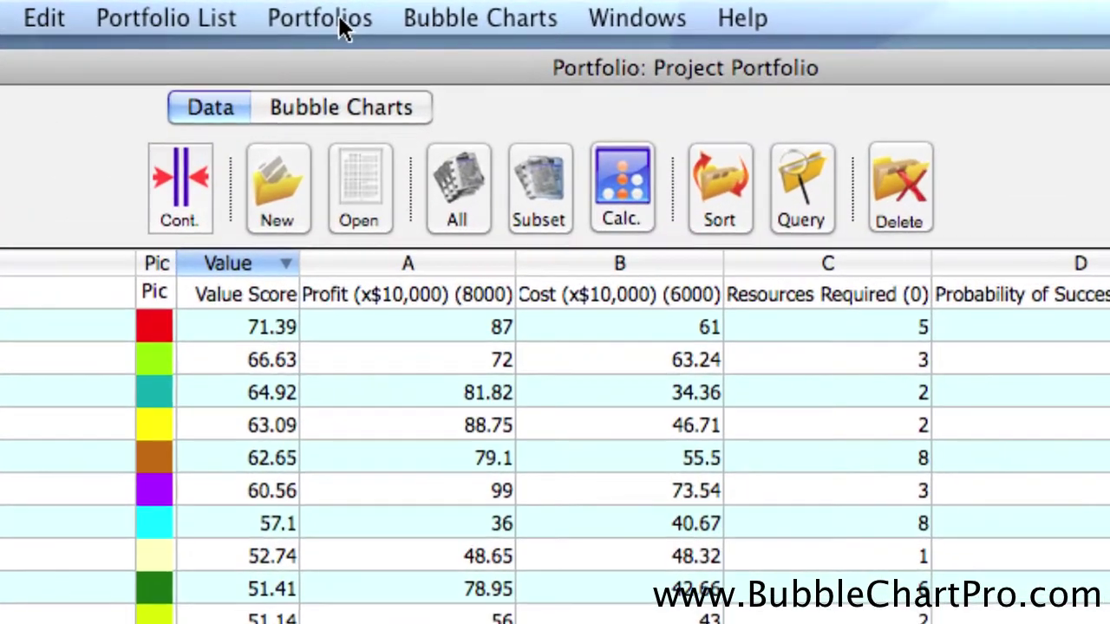
left_click(373, 12)
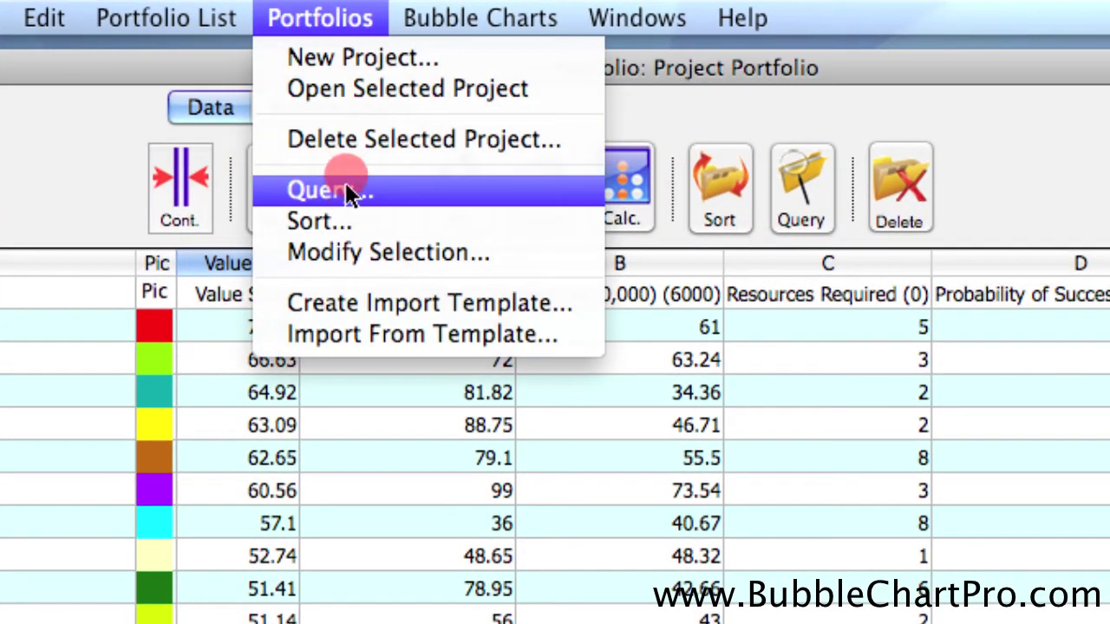
left_click(346, 253)
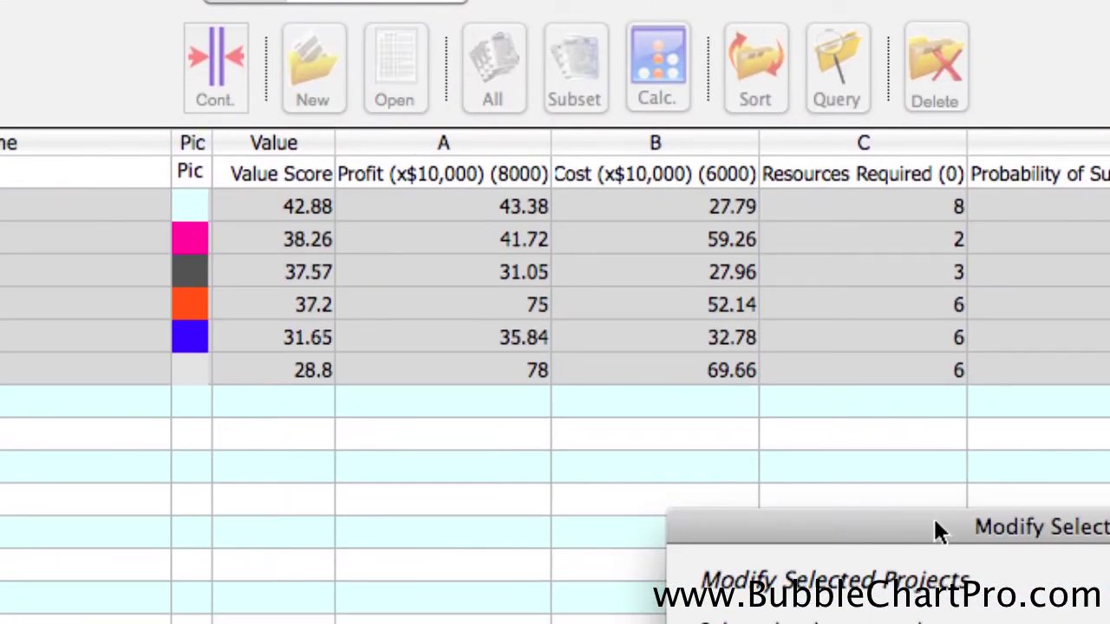
left_click_drag(935, 525, 416, 116)
left_click(626, 258)
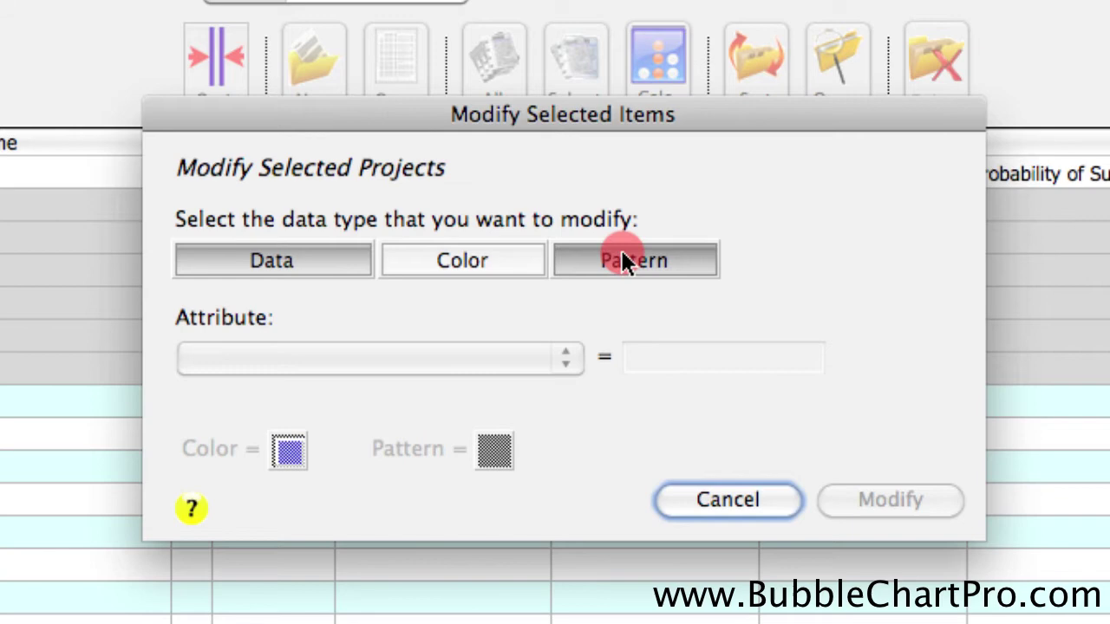
left_click(486, 463)
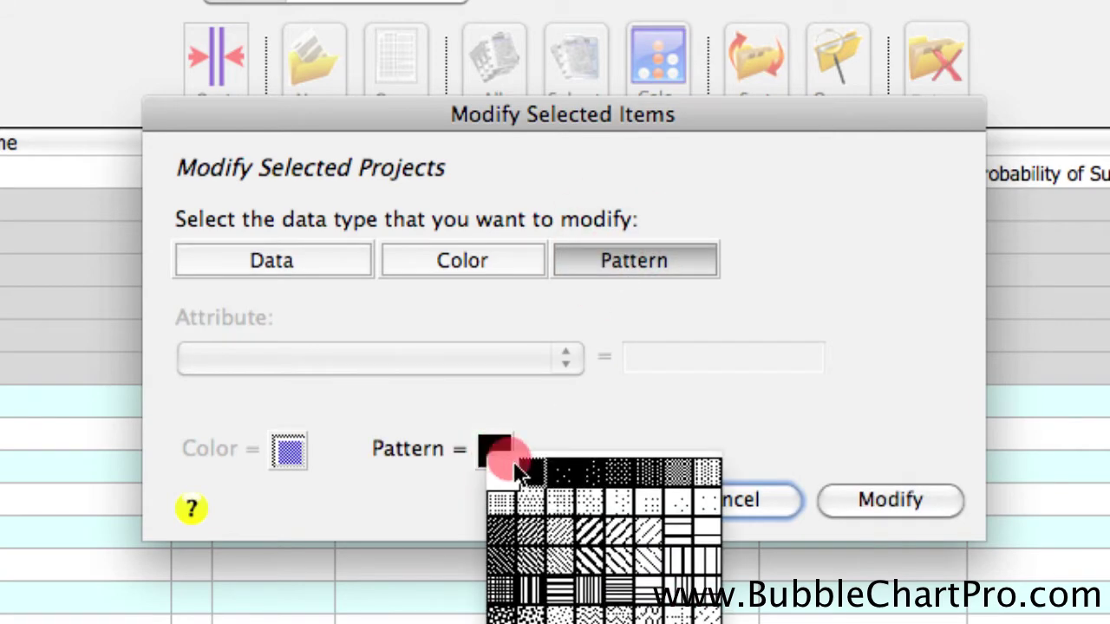
left_click(581, 525)
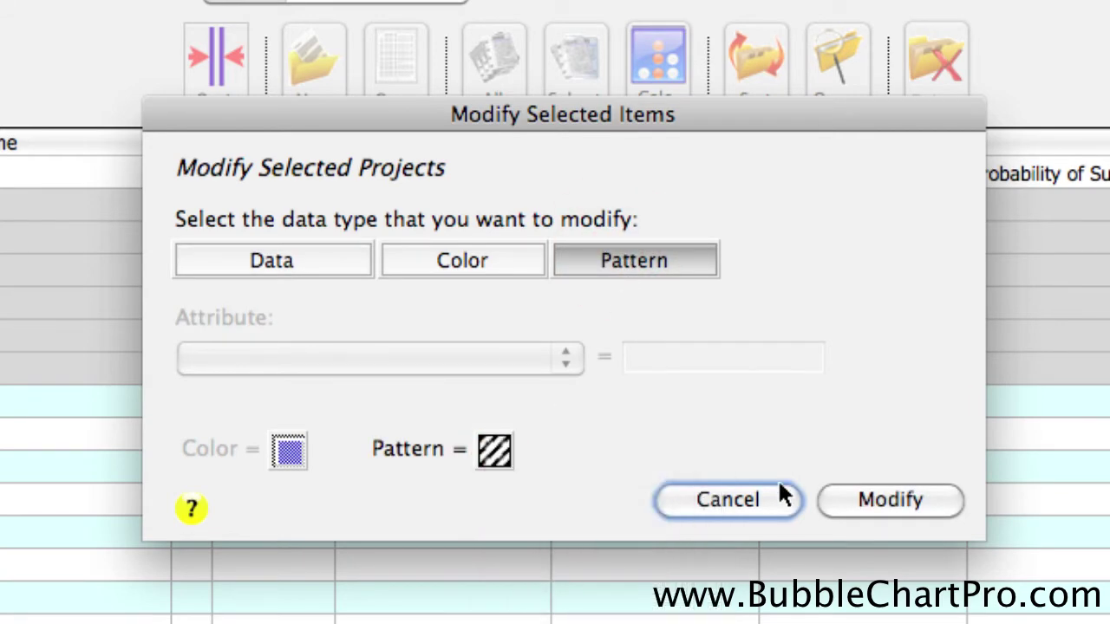
left_click(876, 501)
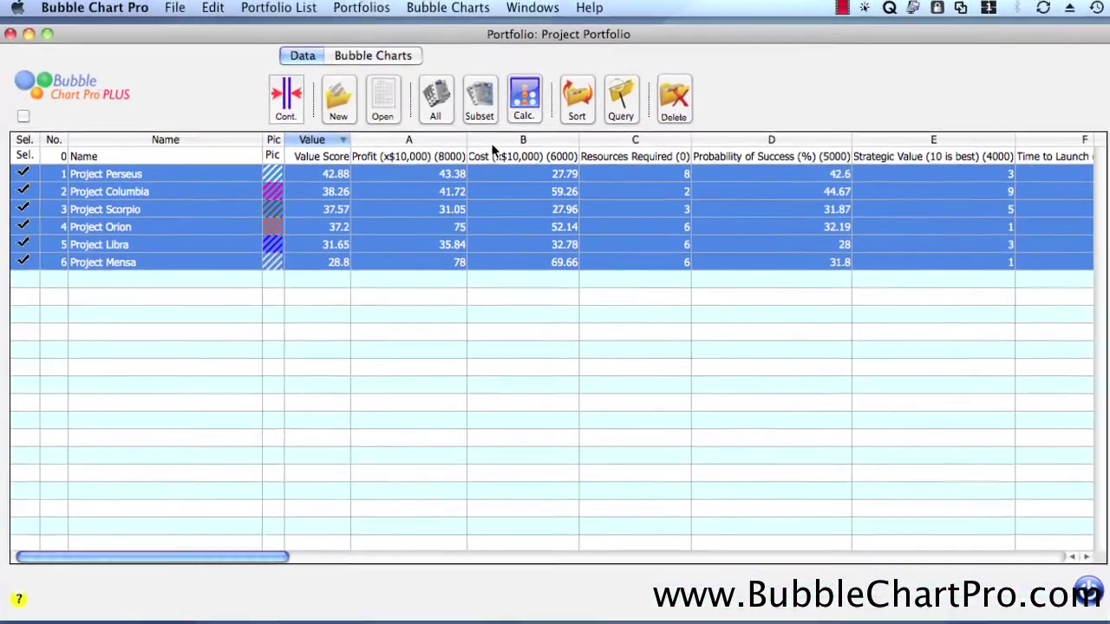
left_click(436, 109)
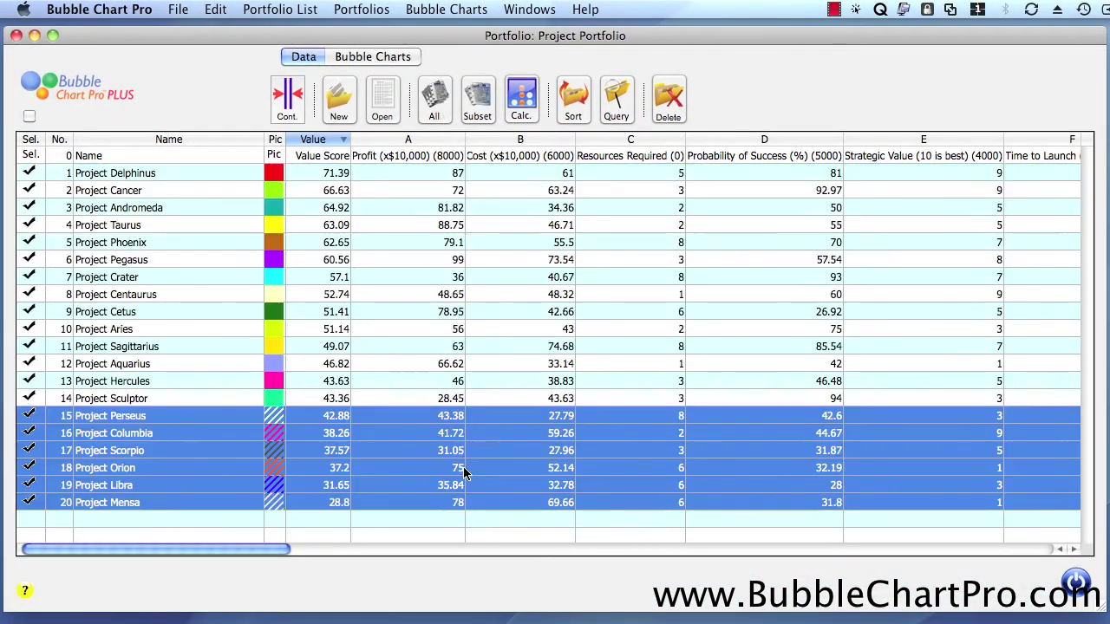
left_click(497, 538)
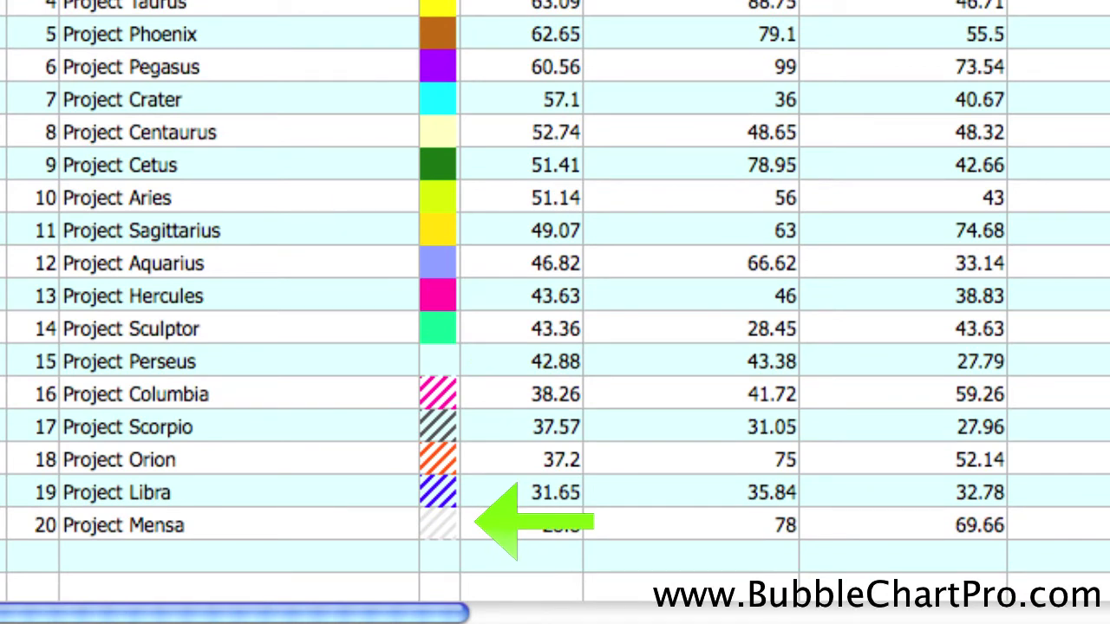
Review and close the Value v Cost v Profit chart, then select Prob. of Success v Cost v Profit.
left_click(675, 50)
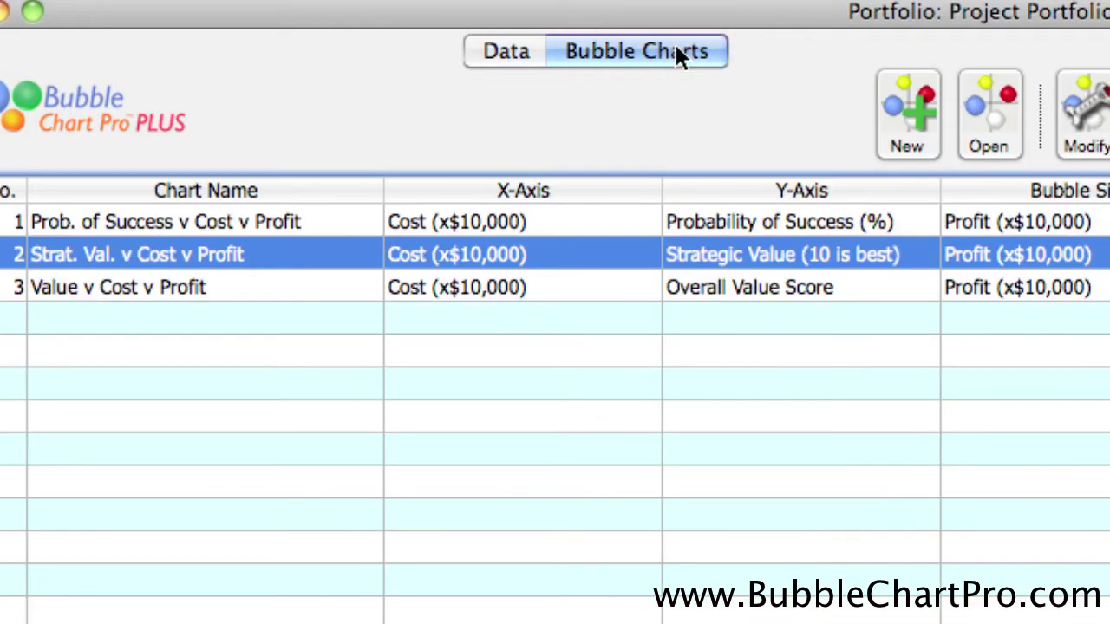
double_click(570, 287)
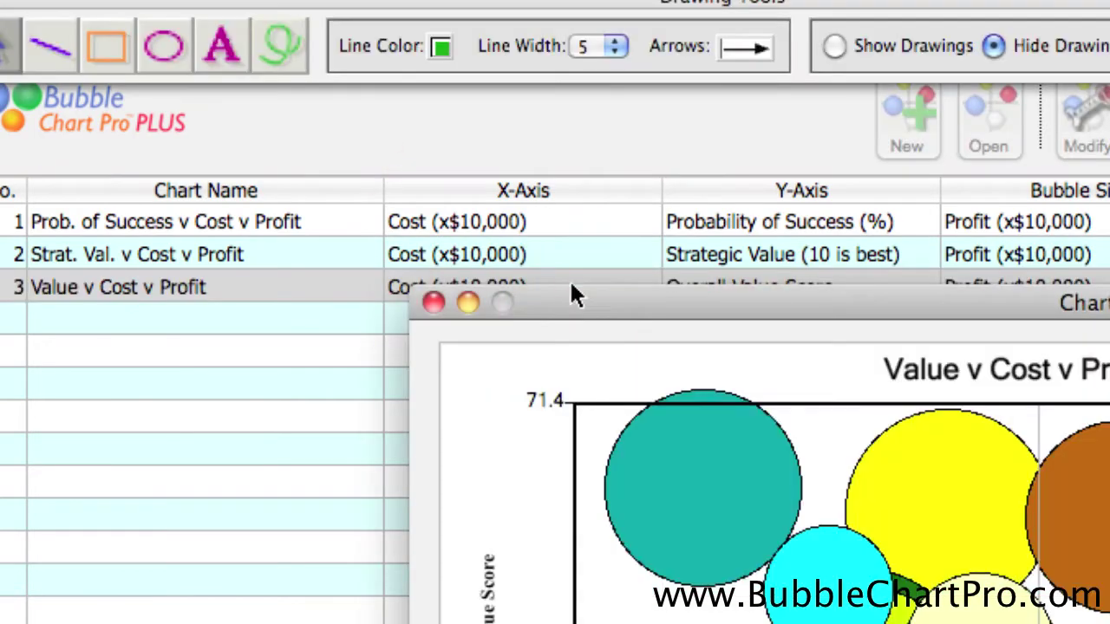
left_click_drag(595, 300, 396, 116)
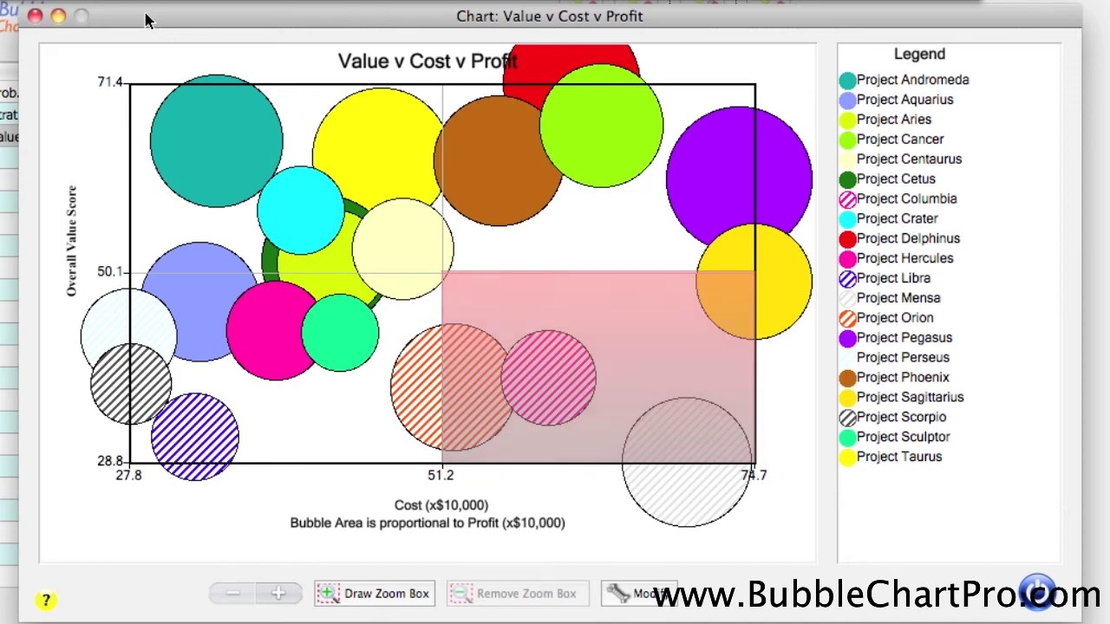
left_click(35, 15)
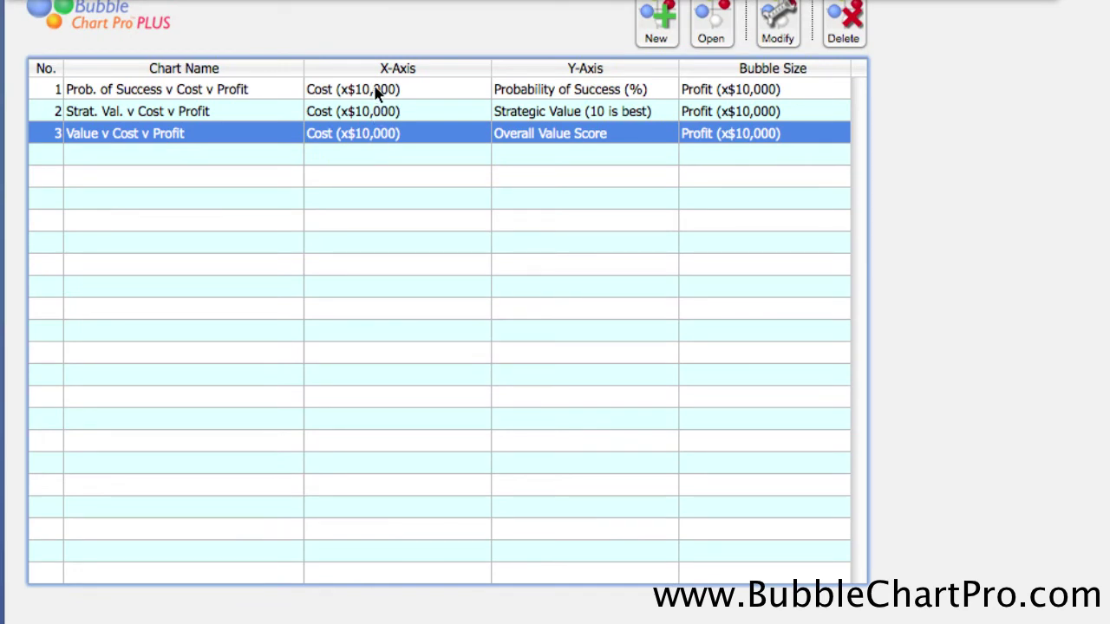
left_click(377, 89)
Inspect the Prob. of Success v Cost v Profit chart and legend, then close it.
left_click(725, 38)
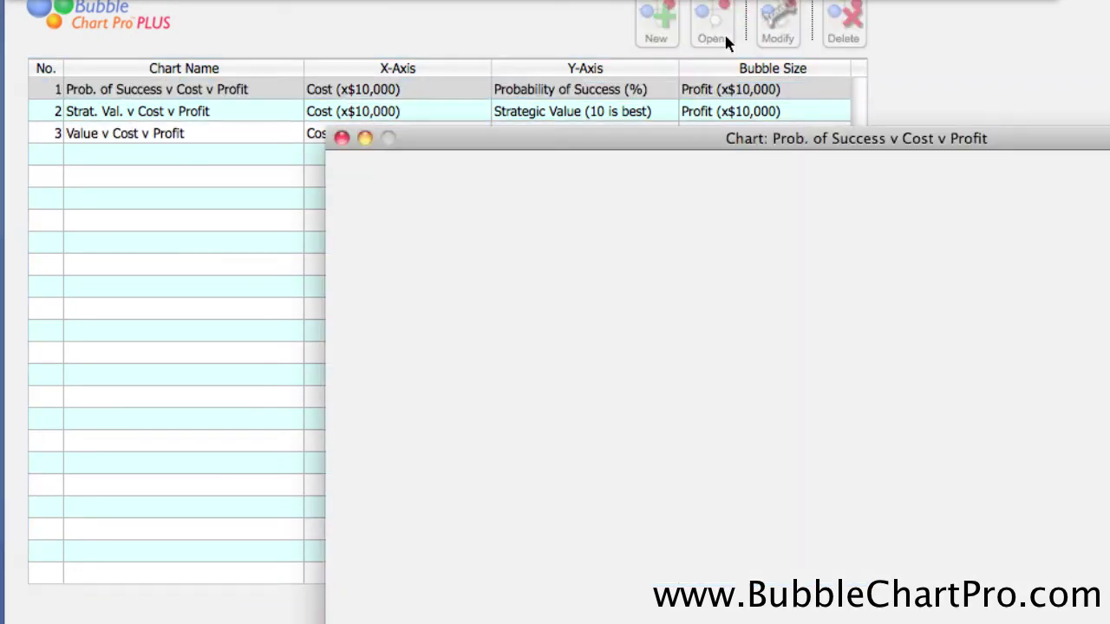
left_click(735, 139)
mouse_move(735, 139)
left_mouse_down()
mouse_move(425, 25)
mouse_move(384, 24)
mouse_move(440, 17)
mouse_move(428, 22)
left_mouse_up()
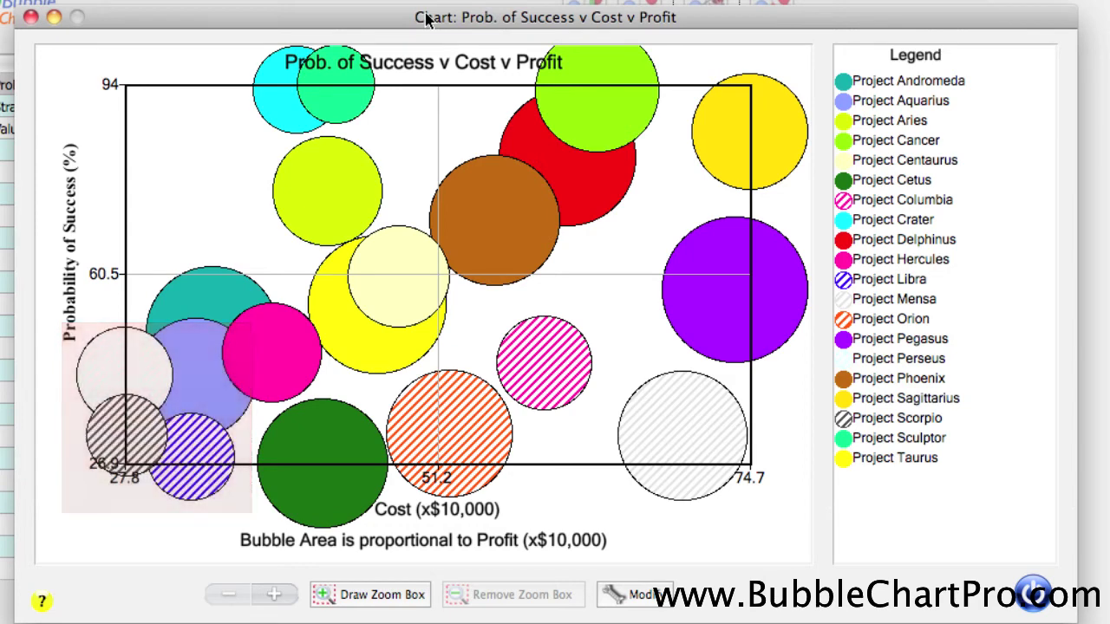
left_click(1034, 592)
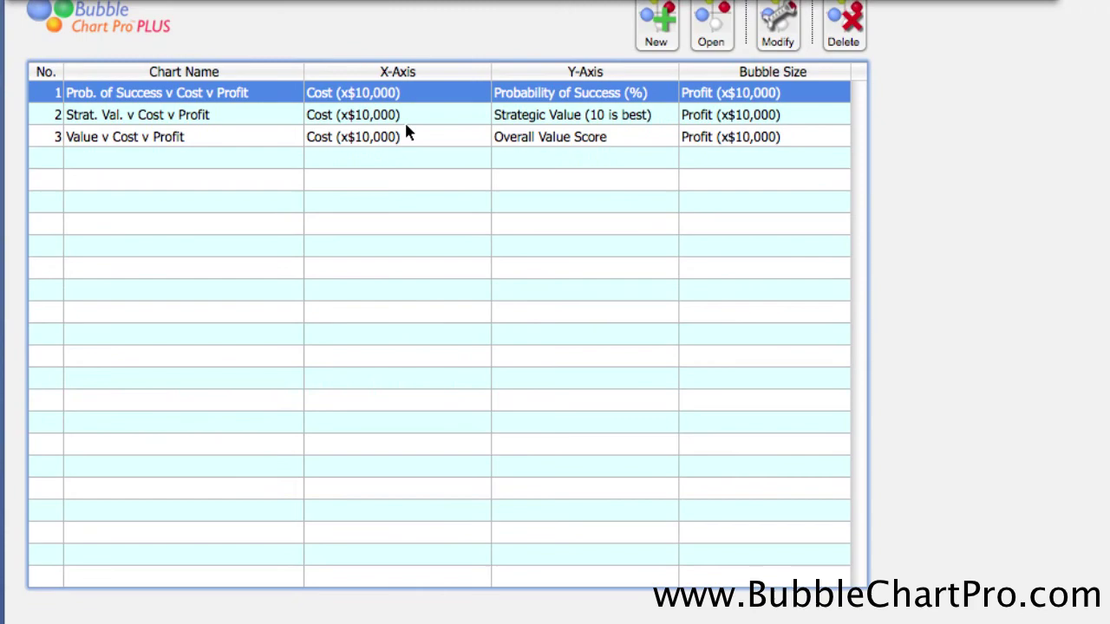
Open chart 2, Strat. Val. v Cost v Profit, and move its window to show the whole chart.
double_click(405, 115)
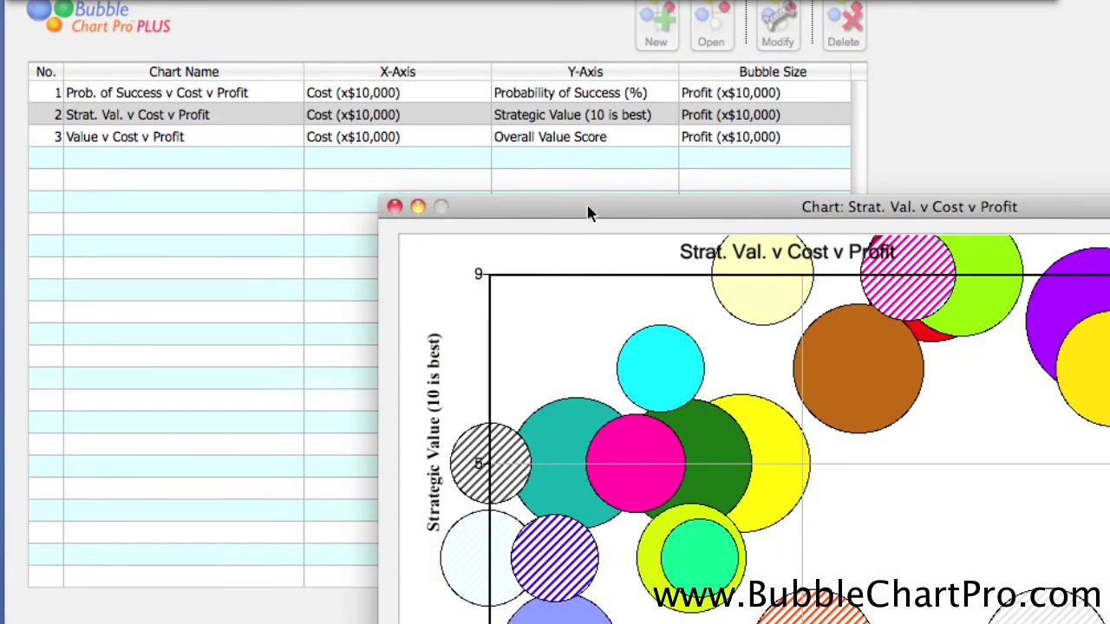
left_click_drag(589, 211, 280, 42)
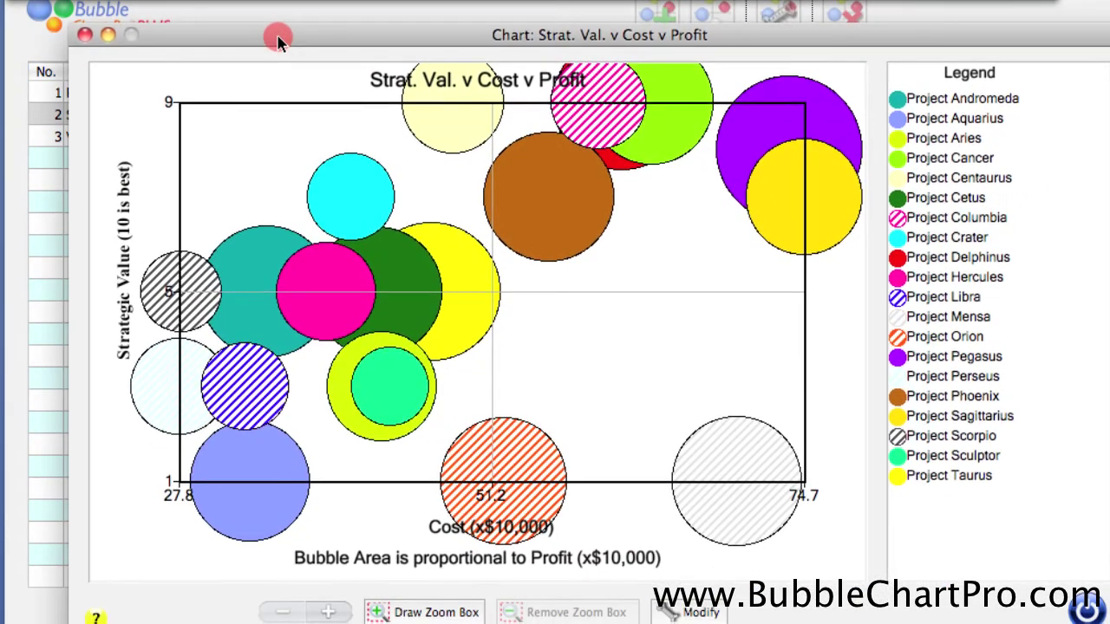